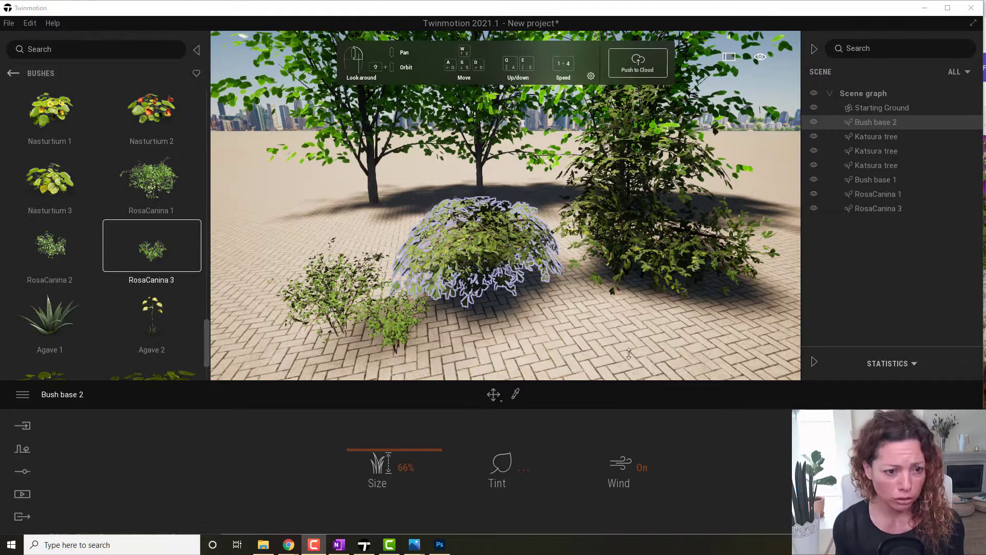
- Reduce the size of Bush base 1 to 64%
{"action": "right_click_drag", "start_coordinate": [537, 303], "coordinate": [522, 316]}
{"action": "key", "text": "w"}
{"action": "key", "text": "s"}
{"action": "scroll", "coordinate": [597, 242], "scroll_direction": "up", "scroll_amount": 3}
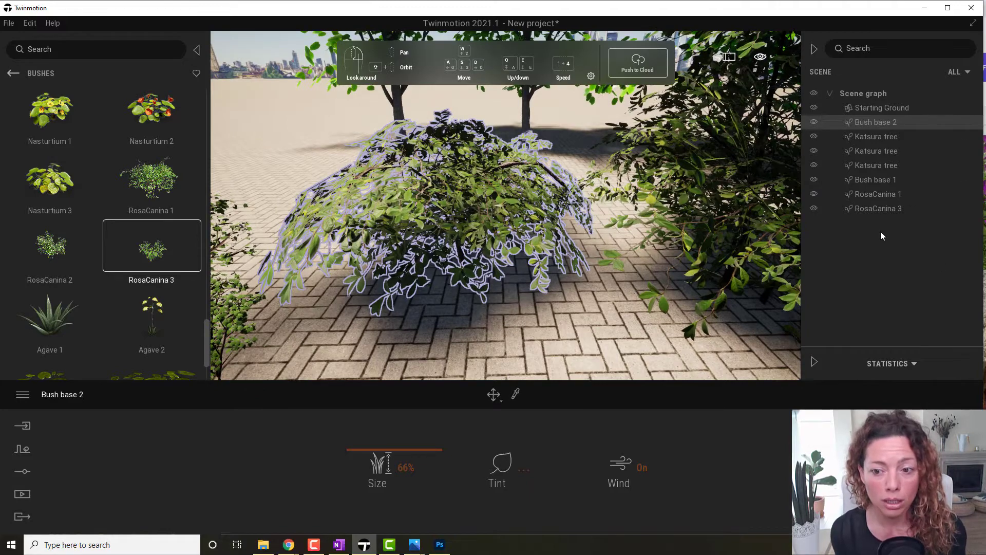
{"action": "left_click", "coordinate": [875, 206]}
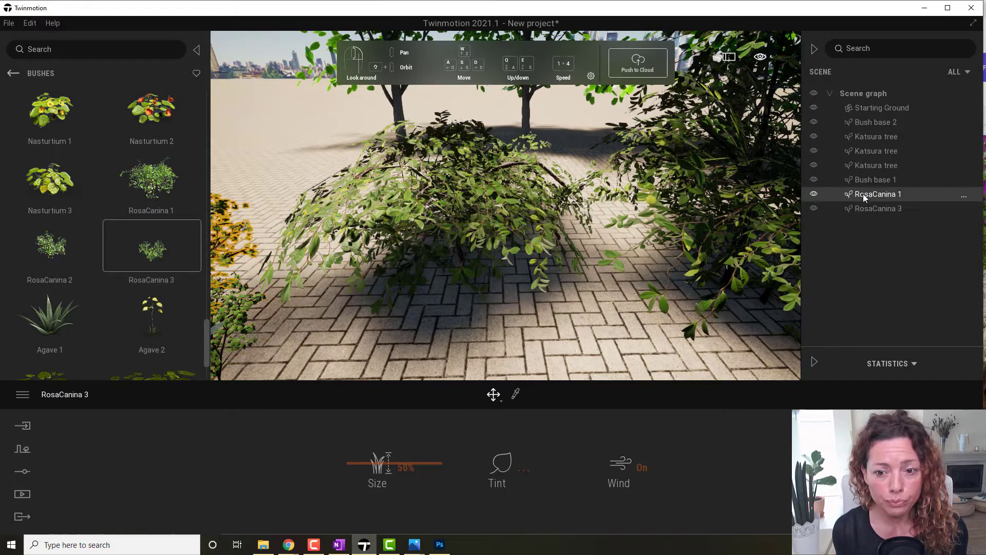
{"action": "double_click", "coordinate": [870, 179]}
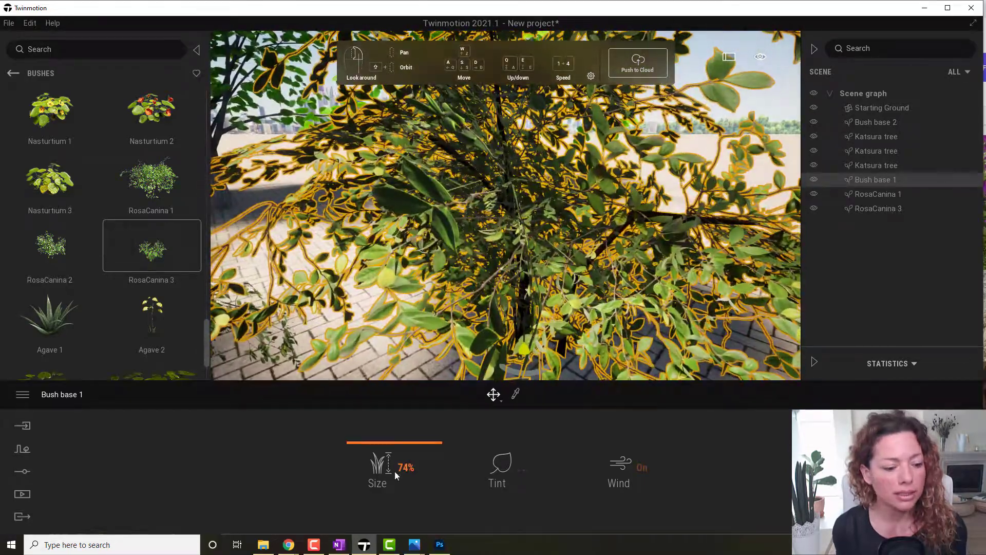
{"action": "left_click_drag", "start_coordinate": [386, 457], "coordinate": [388, 450]}
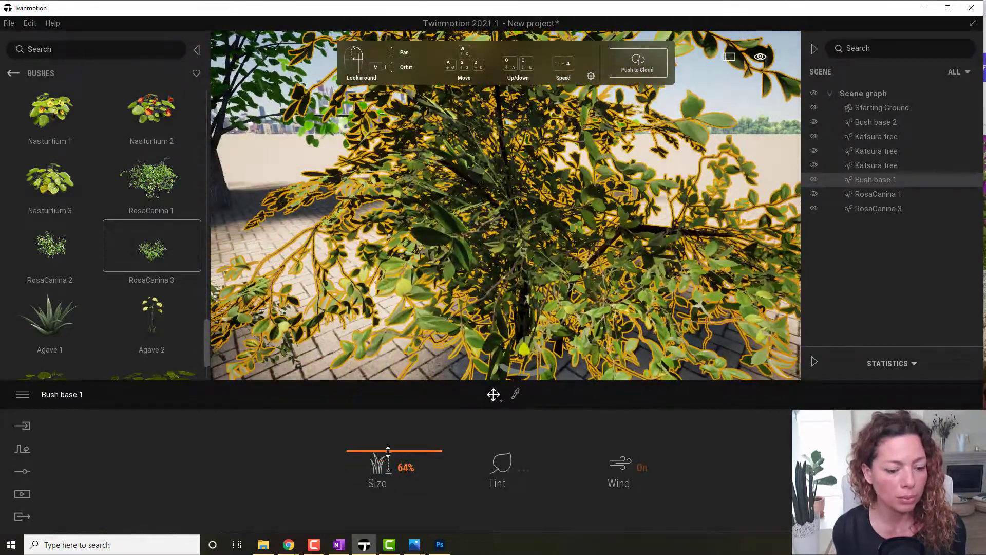
- Tint Bush base 1 with a saturated blue-violet colour
{"action": "left_click", "coordinate": [512, 473]}
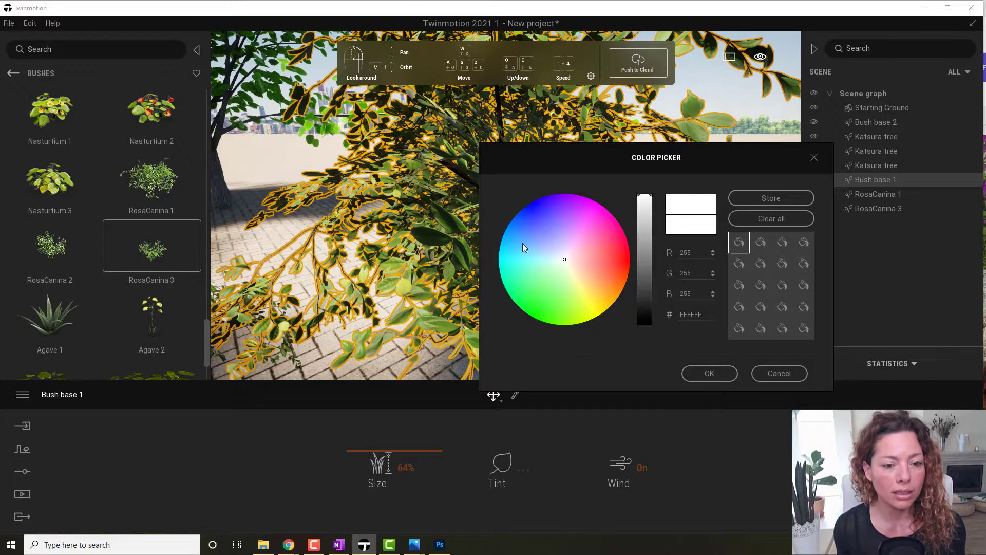
{"action": "mouse_move", "coordinate": [594, 289]}
{"action": "left_mouse_down"}
{"action": "mouse_move", "coordinate": [572, 305]}
{"action": "mouse_move", "coordinate": [524, 251]}
{"action": "mouse_move", "coordinate": [529, 228]}
{"action": "mouse_move", "coordinate": [582, 208]}
{"action": "left_mouse_up"}
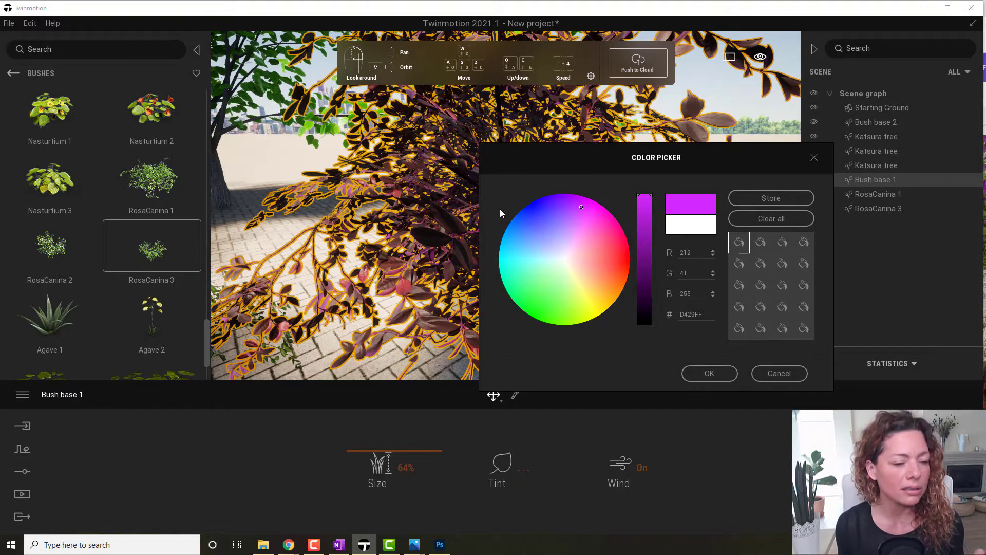
{"action": "mouse_move", "coordinate": [578, 215]}
{"action": "left_mouse_down"}
{"action": "mouse_move", "coordinate": [586, 209]}
{"action": "mouse_move", "coordinate": [577, 205]}
{"action": "left_mouse_up"}
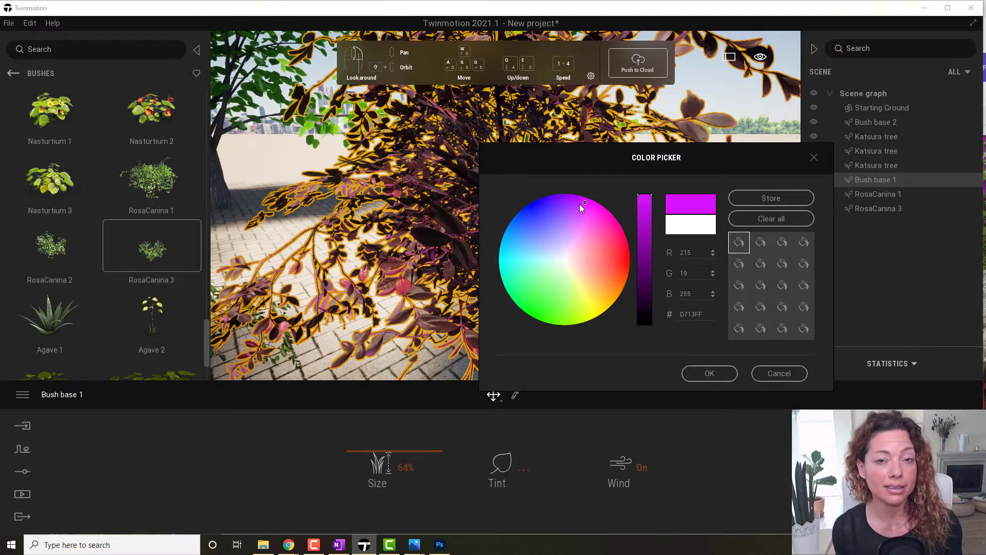
{"action": "mouse_move", "coordinate": [580, 208]}
{"action": "left_mouse_down"}
{"action": "mouse_move", "coordinate": [569, 227]}
{"action": "mouse_move", "coordinate": [522, 221]}
{"action": "mouse_move", "coordinate": [551, 210]}
{"action": "left_mouse_up"}
{"action": "left_click", "coordinate": [709, 372]}
- Examine the tinted bush up close and beside the neighbouring bush
{"action": "scroll", "coordinate": [593, 329], "scroll_direction": "down", "scroll_amount": 3}
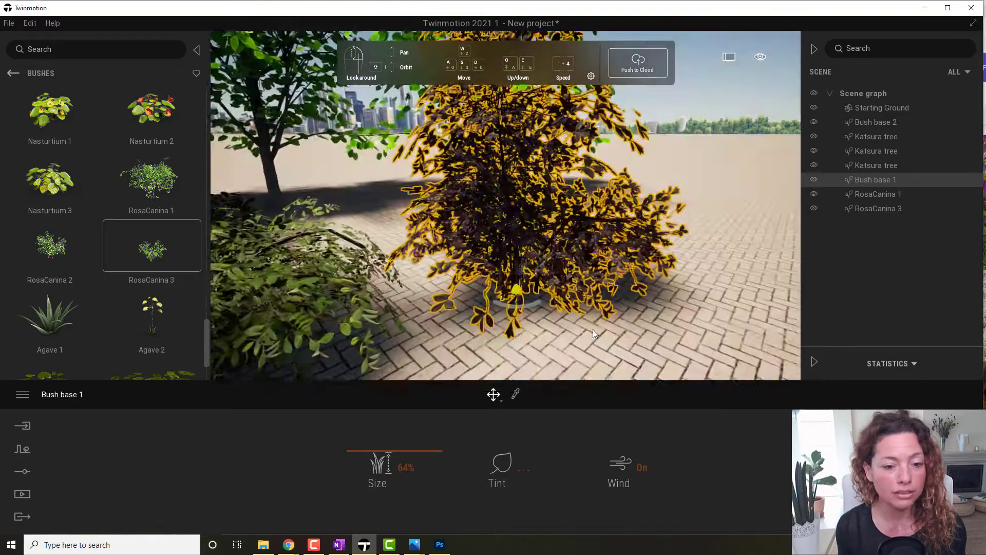
{"action": "scroll", "coordinate": [554, 231], "scroll_direction": "up", "scroll_amount": 4}
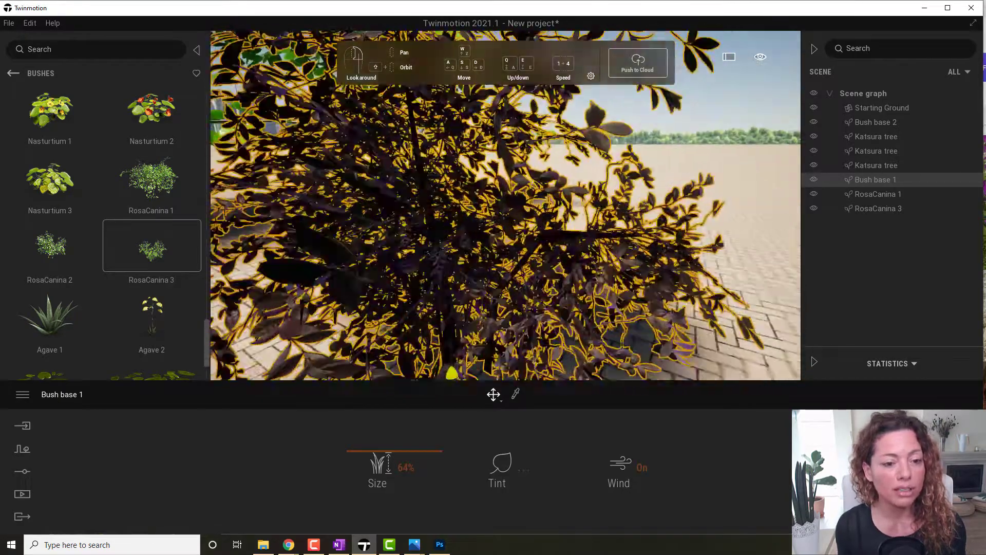
{"action": "right_click_drag", "start_coordinate": [554, 231], "coordinate": [509, 277]}
{"action": "scroll", "coordinate": [505, 206], "scroll_direction": "down", "scroll_amount": 5}
{"action": "scroll", "coordinate": [517, 220], "scroll_direction": "up", "scroll_amount": 3}
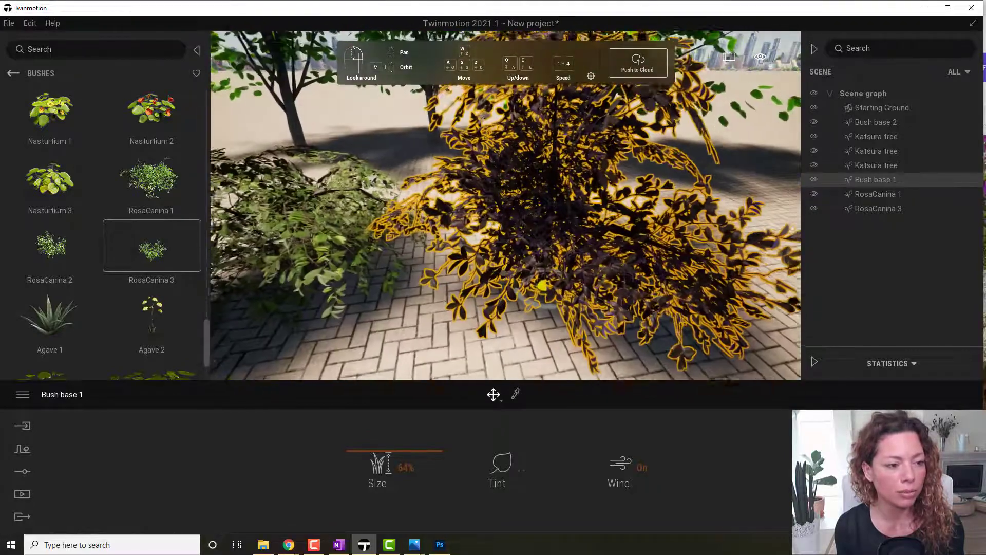
{"action": "scroll", "coordinate": [517, 220], "scroll_direction": "down", "scroll_amount": 2}
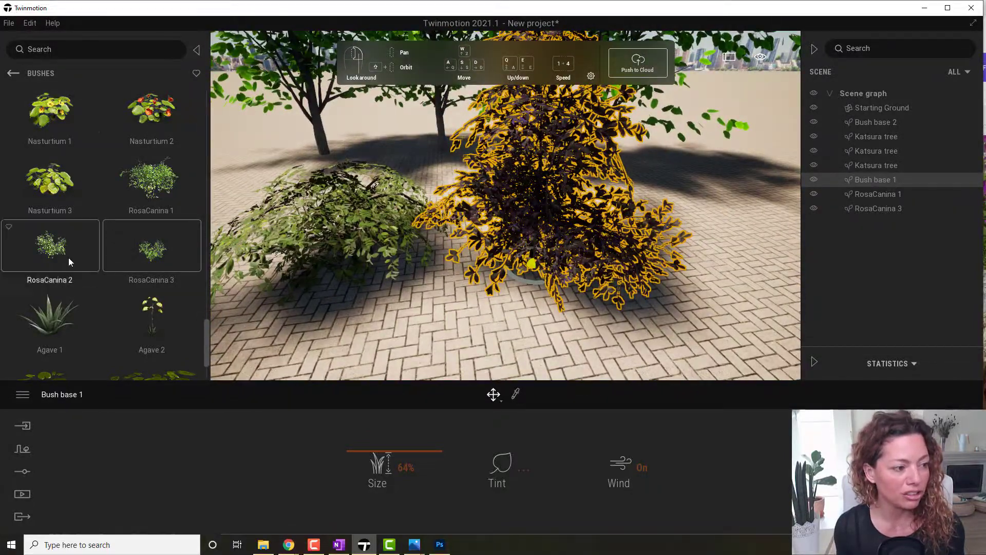
{"action": "scroll", "coordinate": [515, 229], "scroll_direction": "up", "scroll_amount": 3}
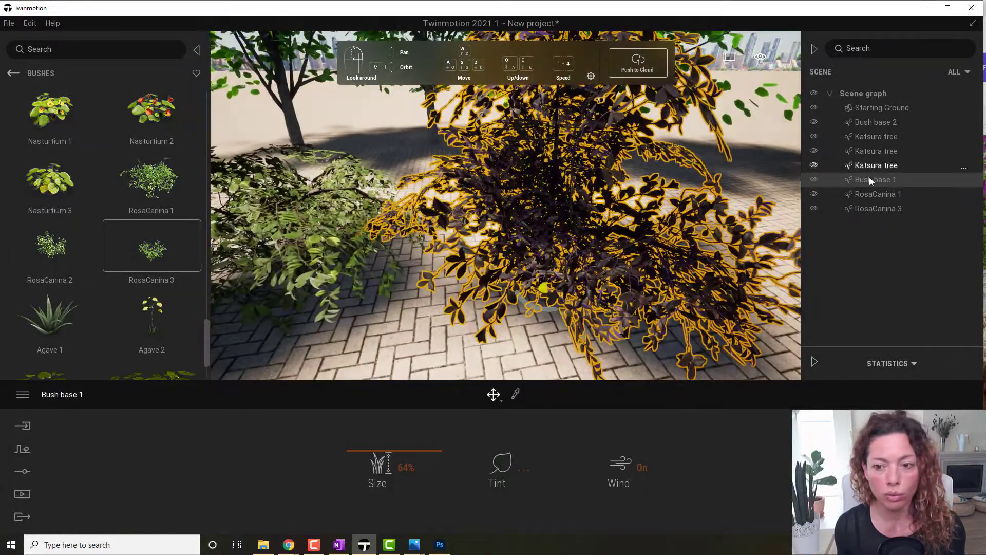
- Tint the leaves of the middle Katsura tree in the scene list pink-magenta, colour F85BFF
{"action": "right_click_drag", "start_coordinate": [637, 177], "coordinate": [462, 117]}
{"action": "key", "text": "w"}
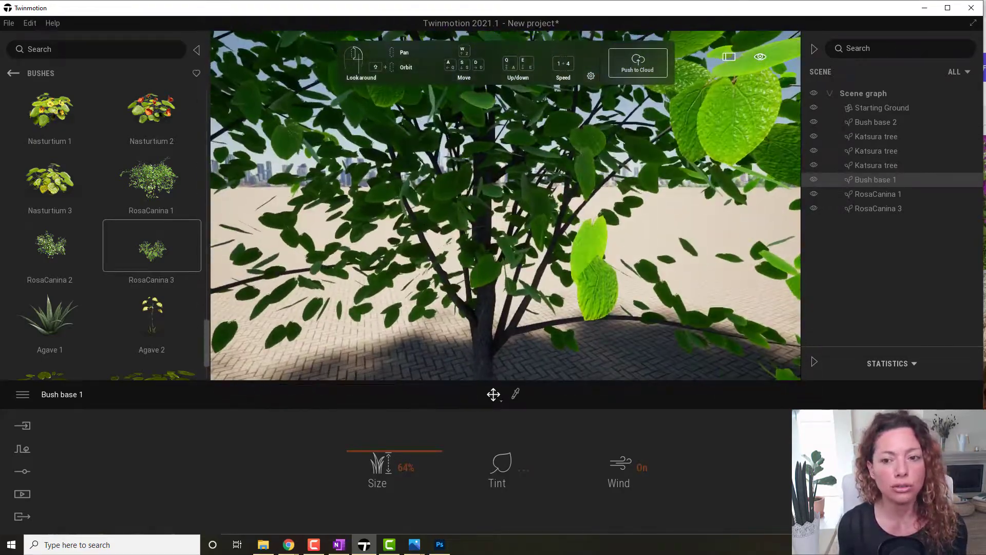
{"action": "left_click", "coordinate": [877, 151]}
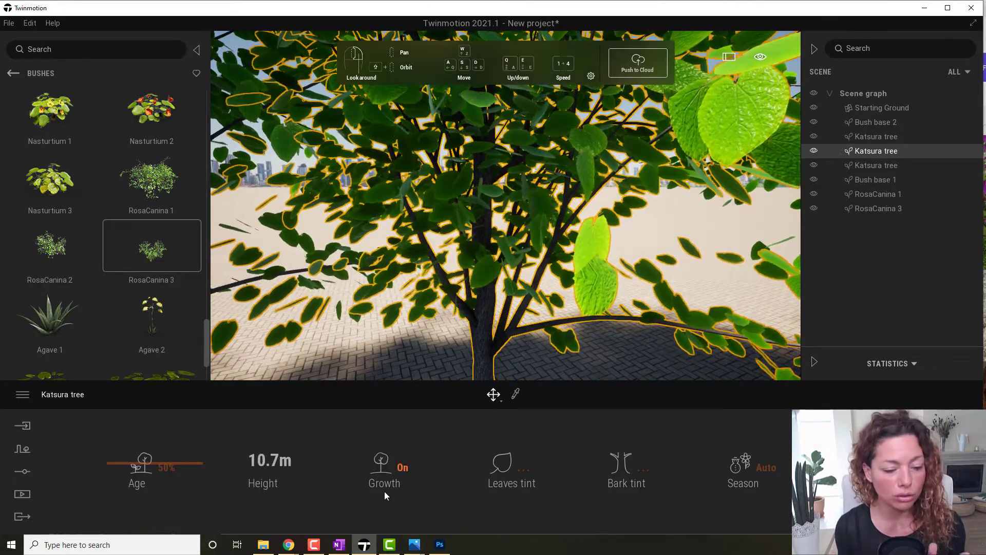
{"action": "left_click", "coordinate": [518, 467]}
{"action": "mouse_move", "coordinate": [575, 264]}
{"action": "left_mouse_down"}
{"action": "mouse_move", "coordinate": [569, 228]}
{"action": "mouse_move", "coordinate": [550, 220]}
{"action": "mouse_move", "coordinate": [584, 222]}
{"action": "left_mouse_up"}
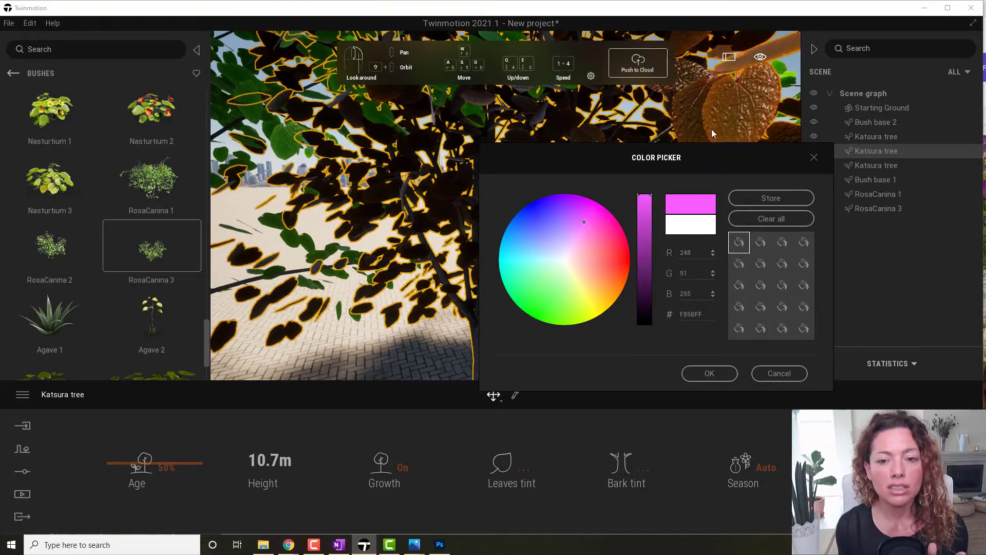
{"action": "left_click", "coordinate": [709, 374]}
- Tint the bark of the same Katsura tree pinkish red, colour FF2A6D
{"action": "right_click_drag", "start_coordinate": [673, 338], "coordinate": [711, 357]}
{"action": "key", "text": "s"}
{"action": "key", "text": "w"}
{"action": "key", "text": "s"}
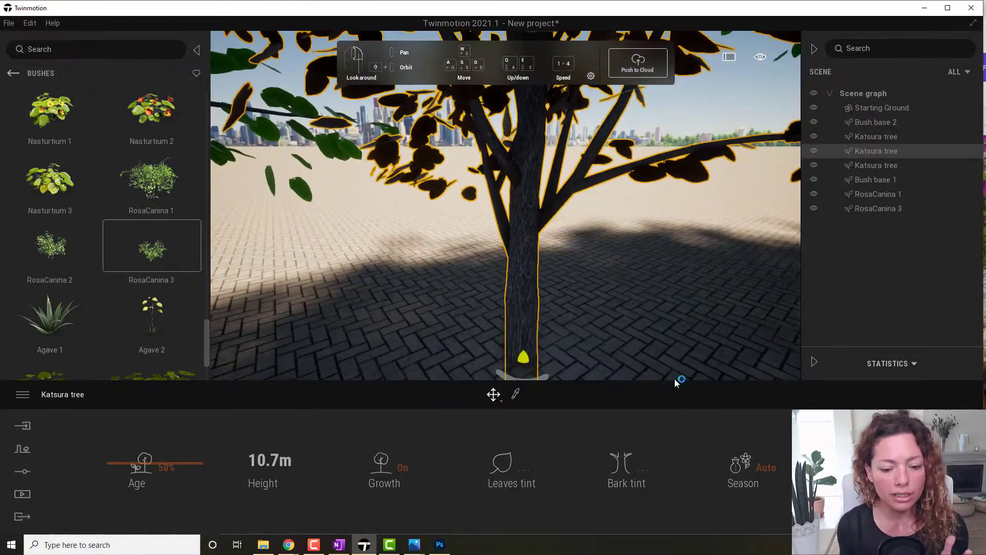
{"action": "left_click", "coordinate": [633, 476]}
{"action": "left_click", "coordinate": [613, 268]}
{"action": "left_click", "coordinate": [616, 242]}
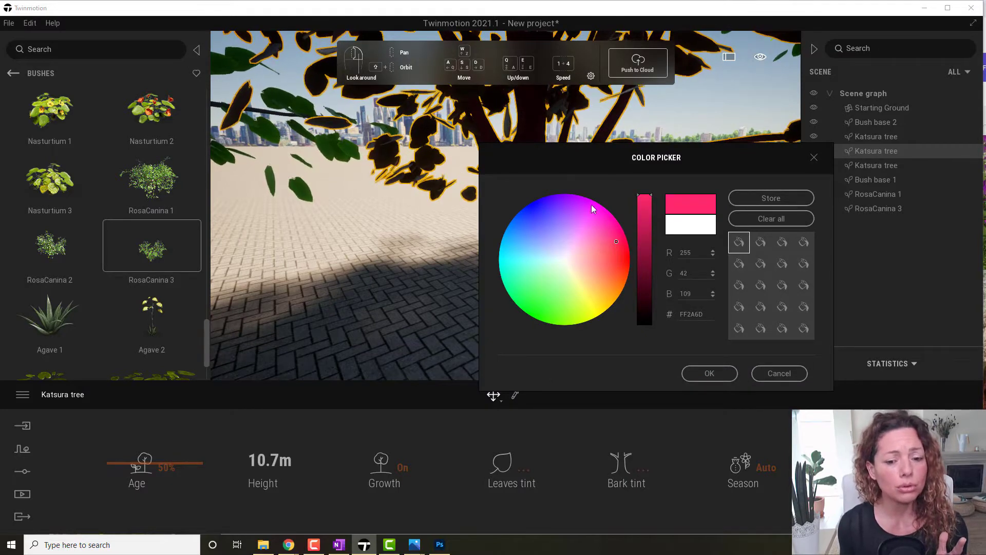
{"action": "left_click", "coordinate": [708, 375]}
- Set the overall display quality to High in the preferences
{"action": "scroll", "coordinate": [535, 246], "scroll_direction": "up", "scroll_amount": 3}
{"action": "right_click_drag", "start_coordinate": [535, 246], "coordinate": [409, 233]}
{"action": "key", "text": "s"}
{"action": "key", "text": "w"}
{"action": "left_click", "coordinate": [22, 394]}
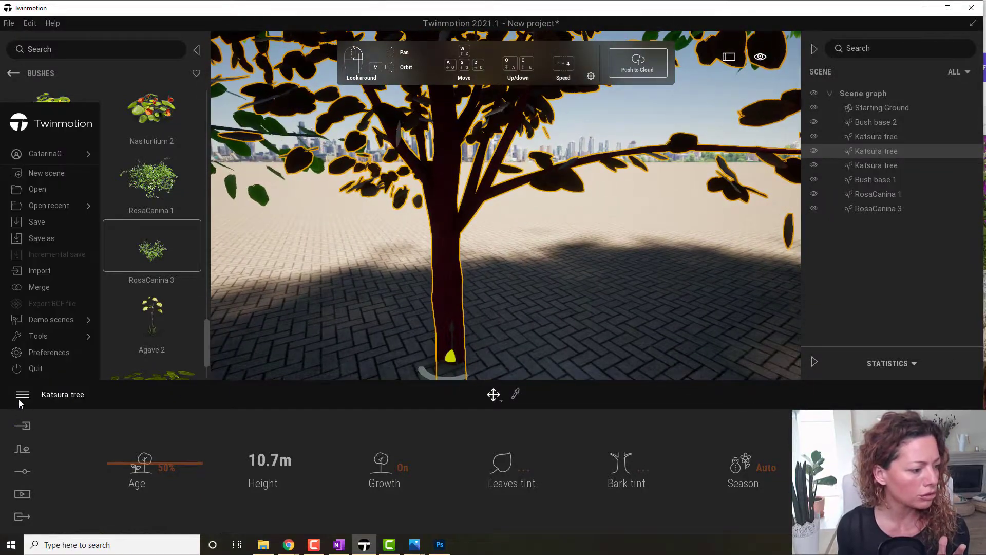
{"action": "left_click", "coordinate": [31, 367]}
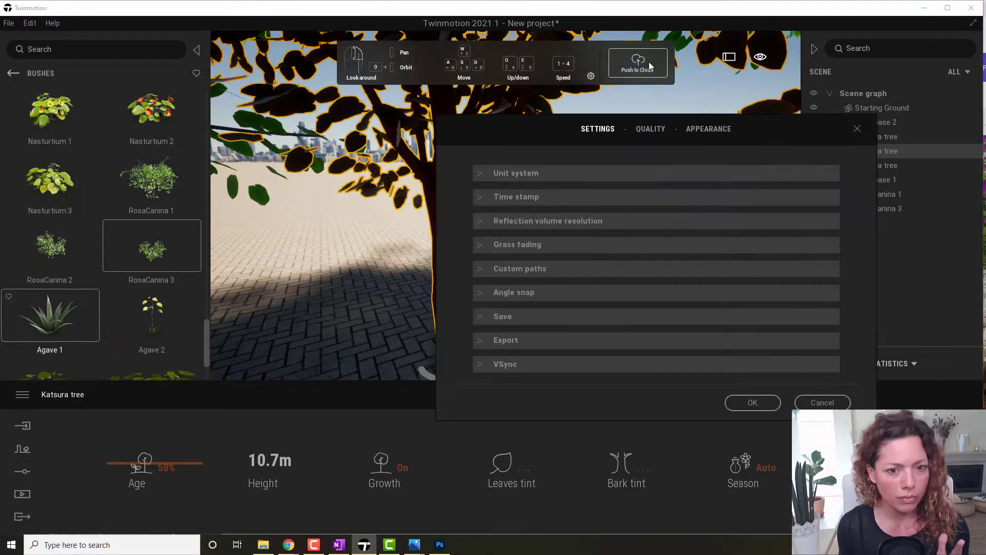
{"action": "left_click", "coordinate": [650, 130]}
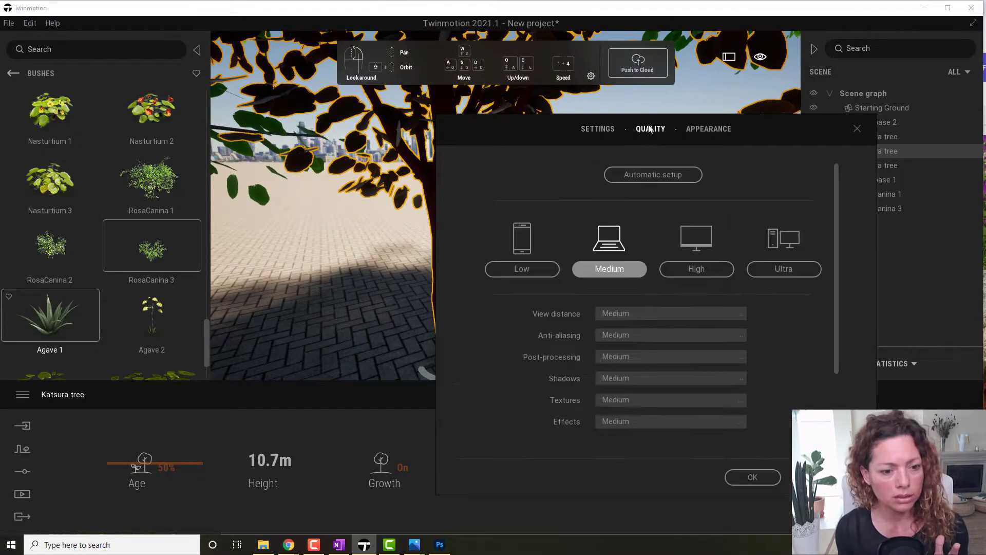
{"action": "left_click", "coordinate": [696, 269]}
{"action": "left_click", "coordinate": [752, 476]}
- Set the scene's time of day to about 09:38
{"action": "right_click_drag", "start_coordinate": [512, 290], "coordinate": [570, 278]}
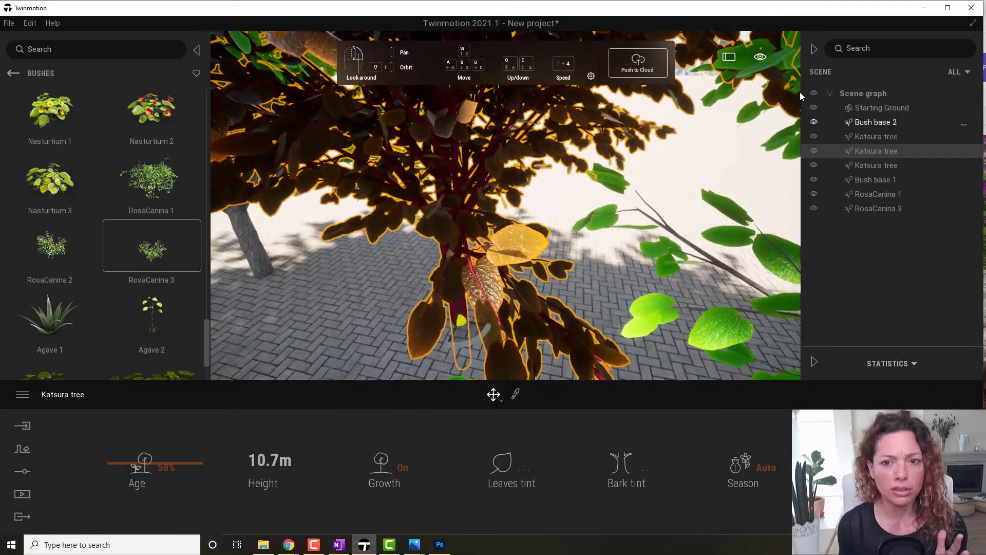
{"action": "mouse_move", "coordinate": [761, 57]}
{"action": "mouse_move", "coordinate": [761, 106]}
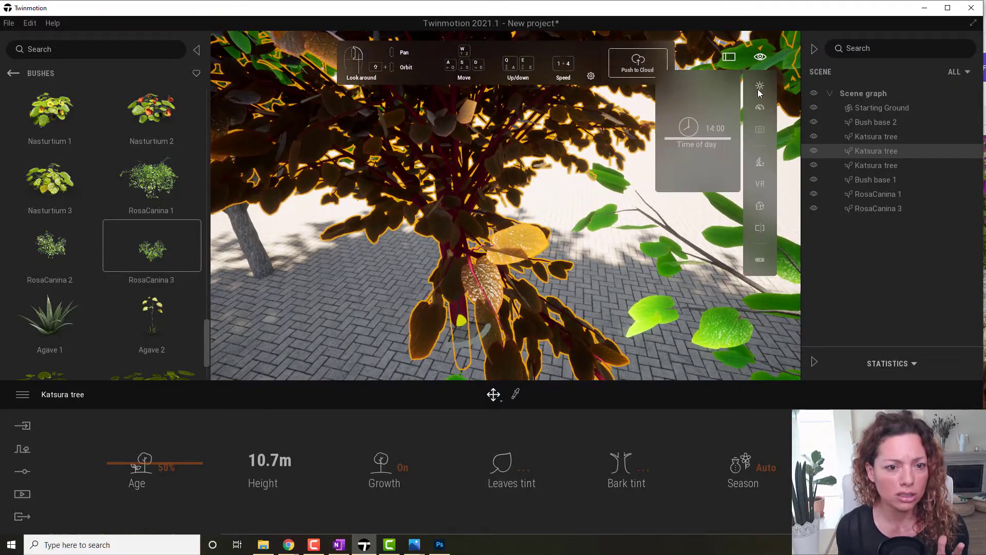
{"action": "left_click_drag", "start_coordinate": [699, 114], "coordinate": [690, 122]}
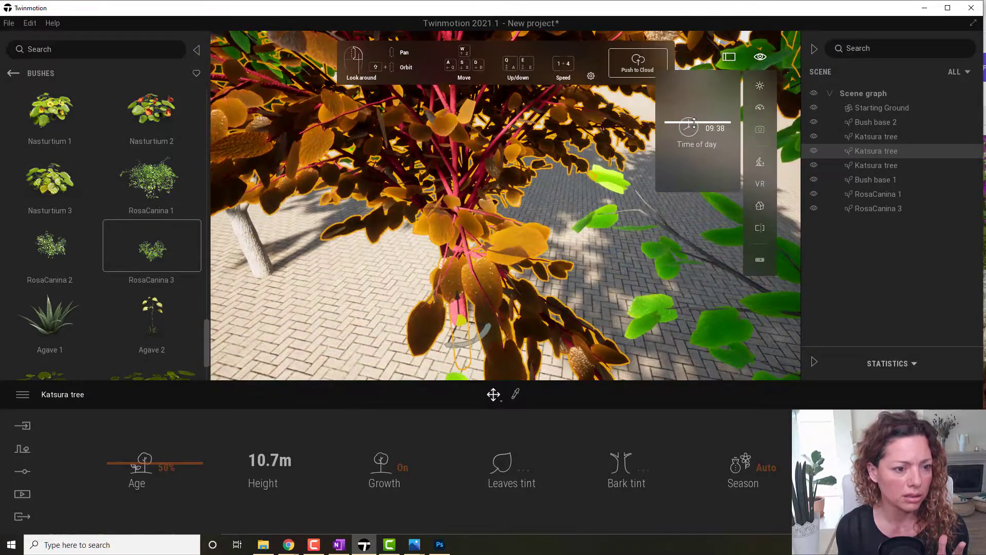
- Place an Agave 1 plant on the paving beside the trunk of the tinted Katsura tree
{"action": "scroll", "coordinate": [635, 334], "scroll_direction": "up", "scroll_amount": 3}
{"action": "key", "text": "s"}
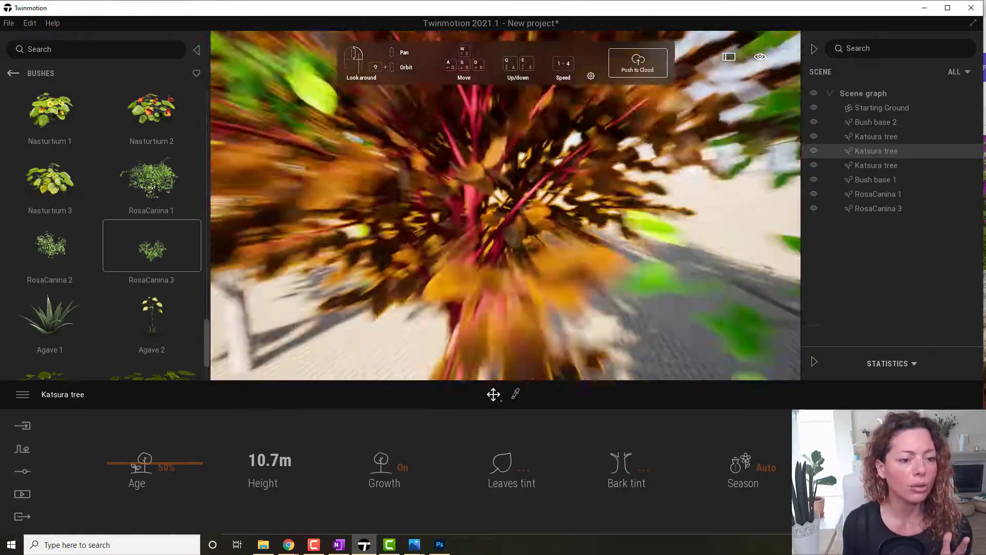
{"action": "right_click_drag", "start_coordinate": [535, 235], "coordinate": [591, 205]}
{"action": "key", "text": "w"}
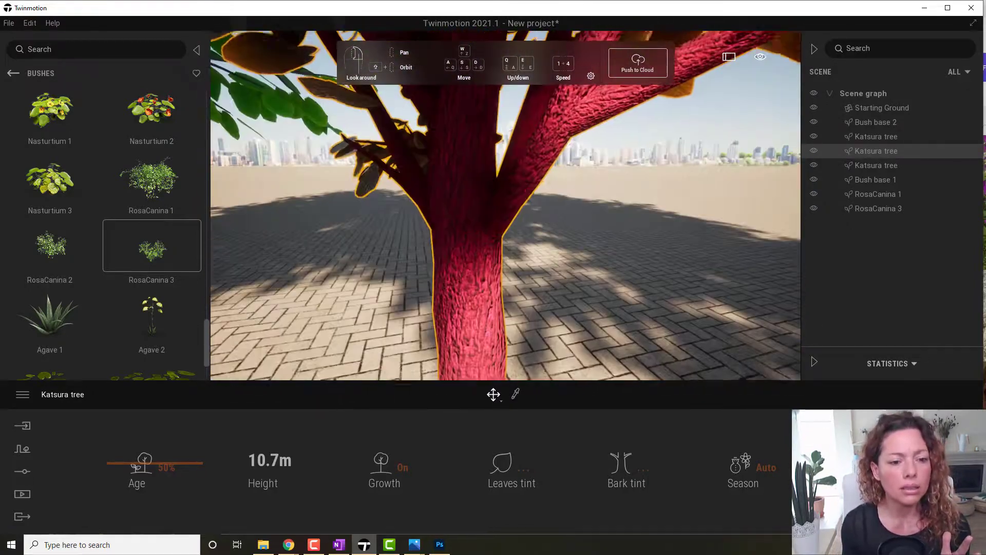
{"action": "key", "text": "s"}
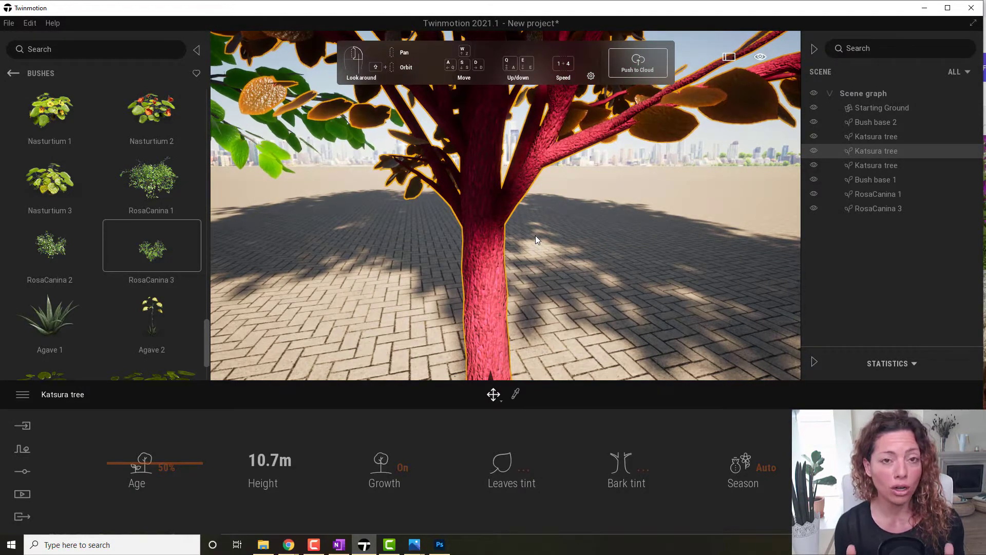
{"action": "left_click_drag", "start_coordinate": [38, 329], "coordinate": [388, 352]}
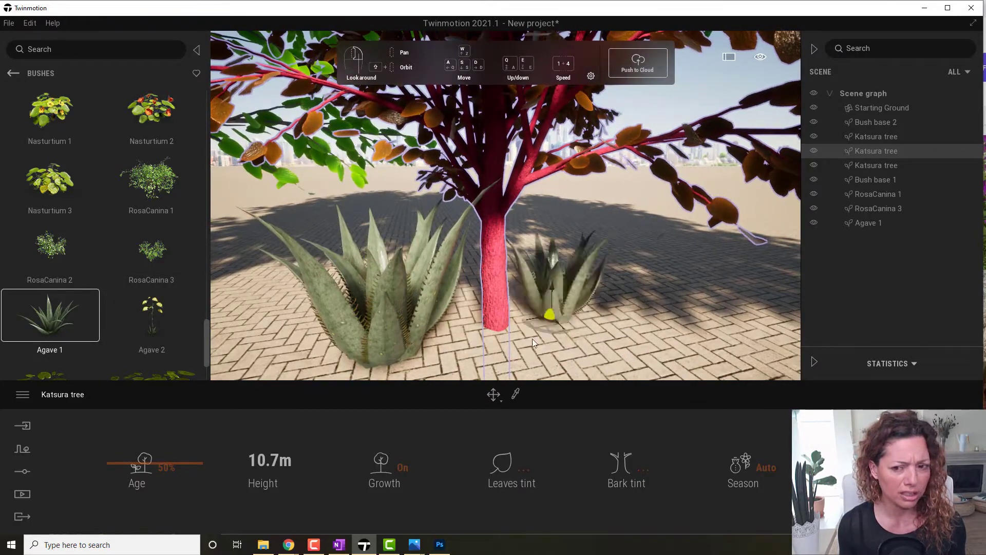
- Tint the new Agave 1 plant a saturated pinkish red
{"action": "left_click", "coordinate": [882, 224]}
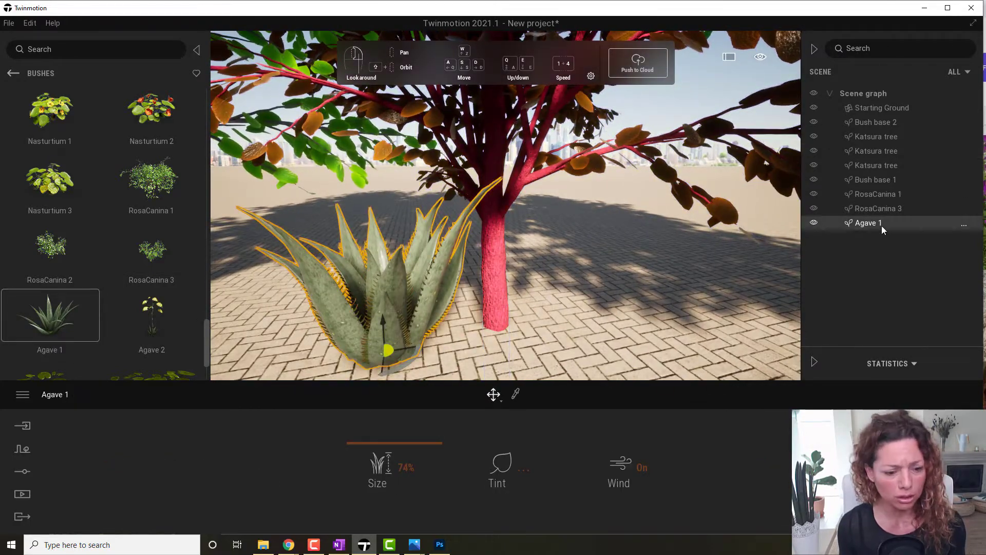
{"action": "left_click", "coordinate": [504, 463]}
{"action": "left_click_drag", "start_coordinate": [624, 290], "coordinate": [613, 229]}
{"action": "left_click", "coordinate": [717, 378]}
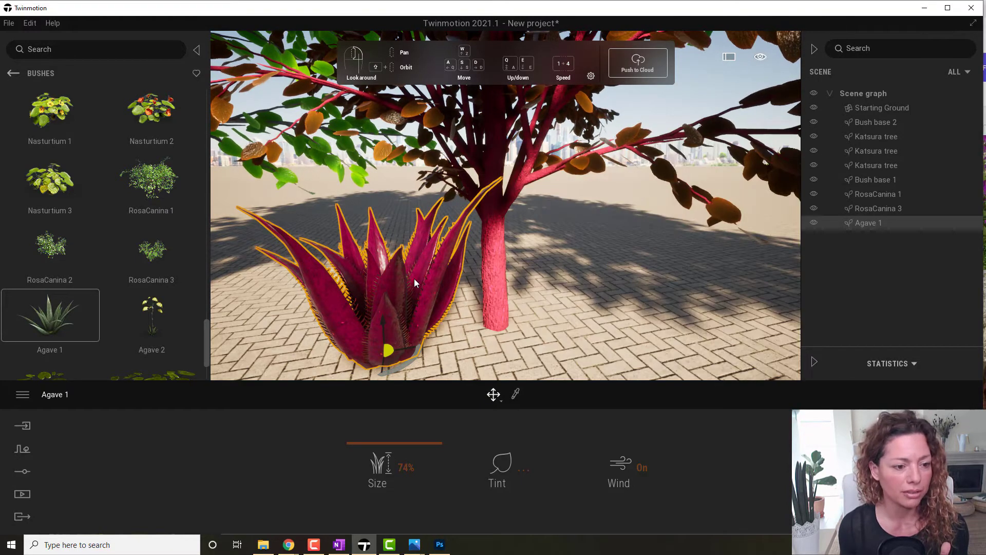
- Deselect the agave and examine its tint up close and together with the surrounding plants
{"action": "right_click_drag", "start_coordinate": [414, 279], "coordinate": [390, 329]}
{"action": "key", "text": "w"}
{"action": "key", "text": "s"}
{"action": "left_click", "coordinate": [413, 275]}
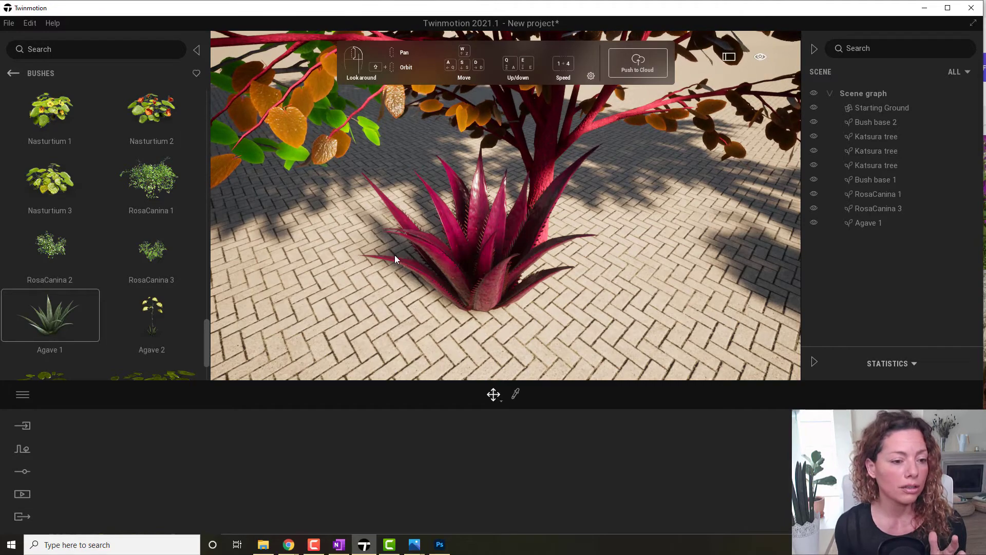
{"action": "right_click_drag", "start_coordinate": [382, 258], "coordinate": [534, 246]}
{"action": "key", "text": "s"}
{"action": "key", "text": "w"}
{"action": "key", "text": "s"}
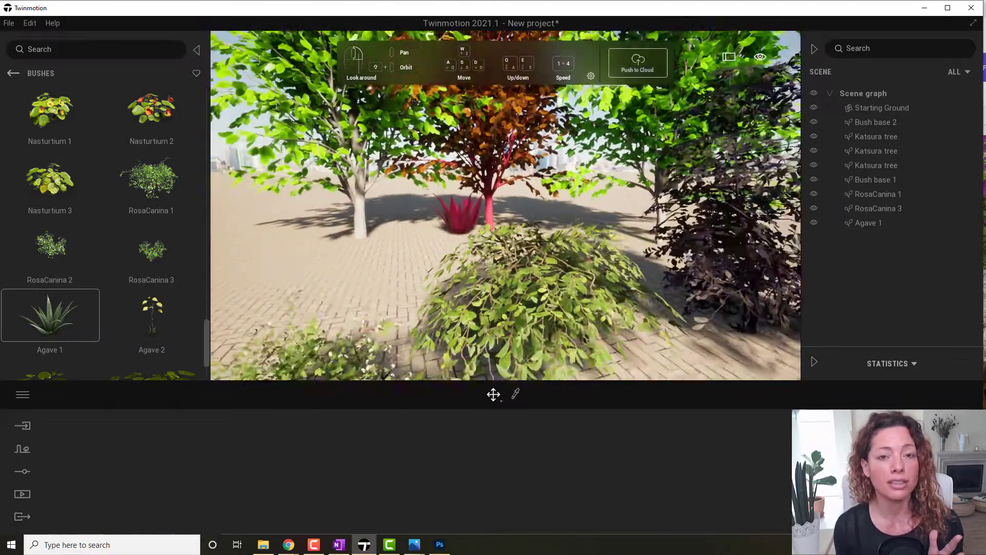